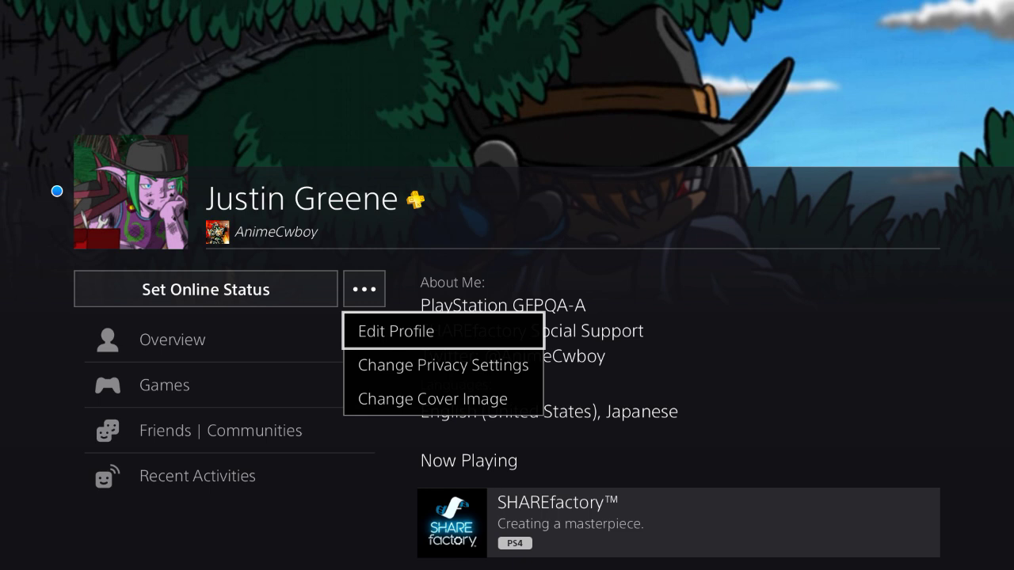
Step: Through Edit Profile, make the phone-cropped tree image the PS4 profile picture
key(Return)
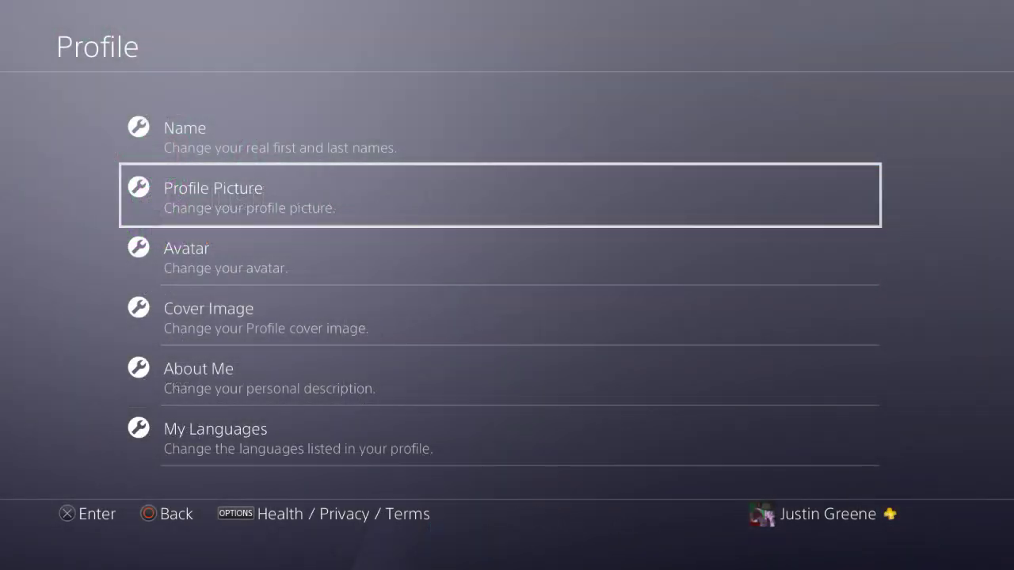
key(Return)
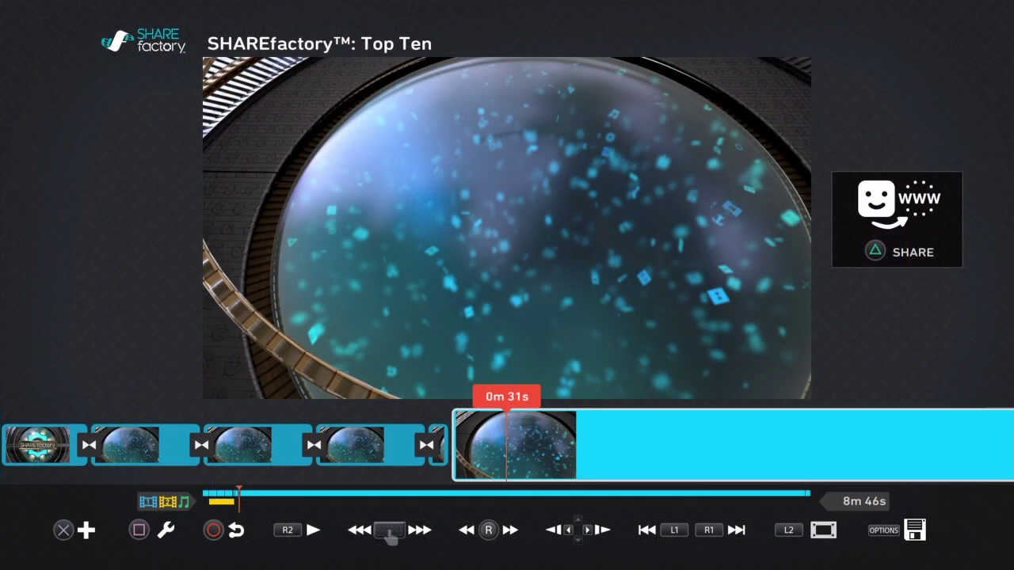
Step: Place the tree sticker as an overlay on the Top Ten video and shift it right
key(Return)
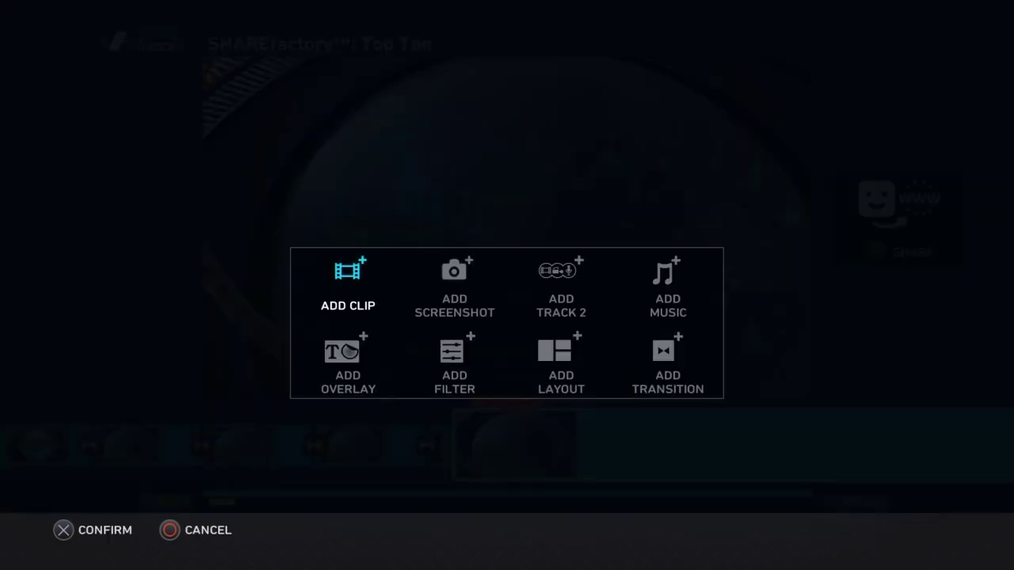
key(Down)
key(Return)
key(Right)
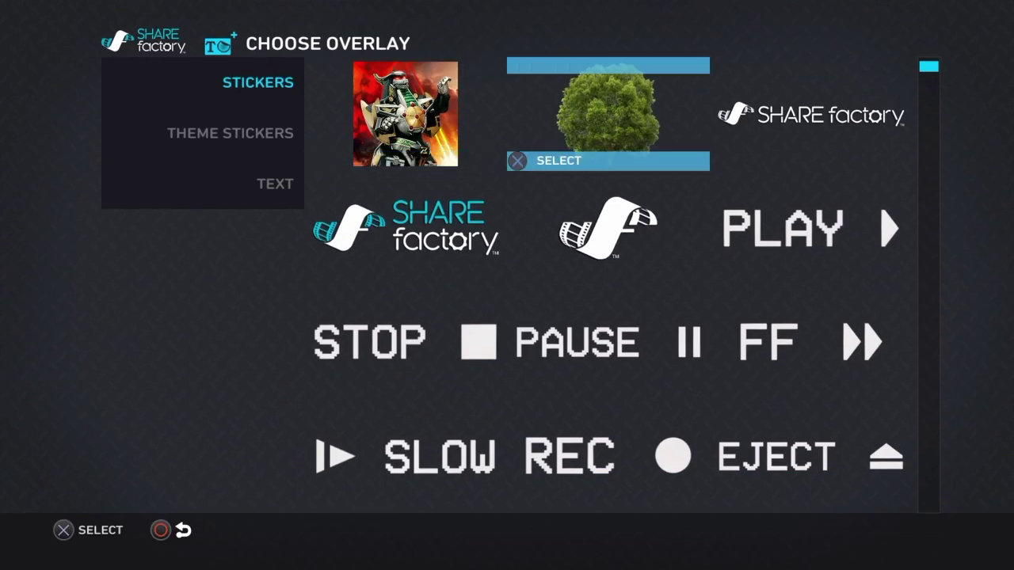
key(Return)
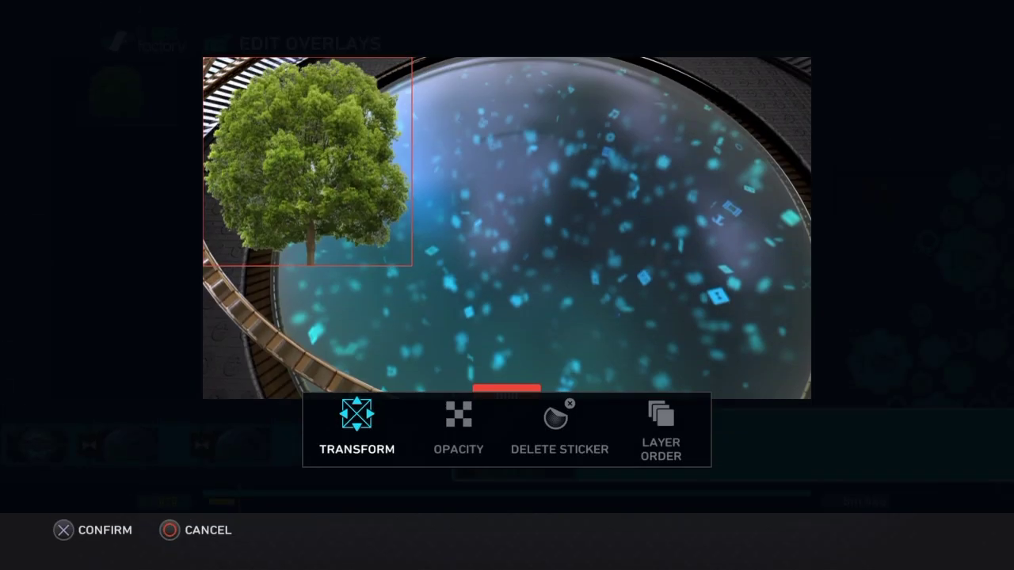
key(Return)
key(Right)
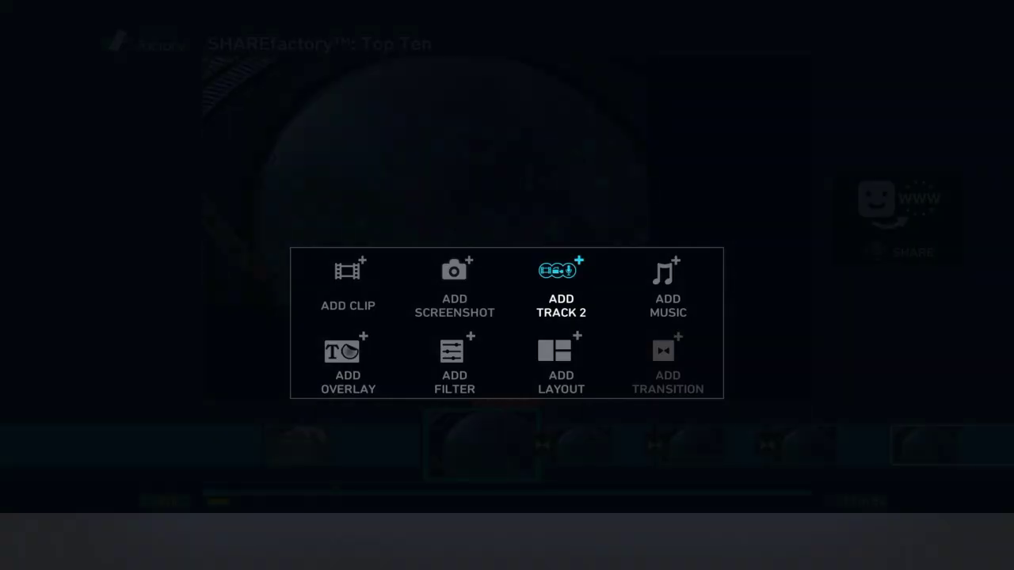
Step: Add the 0m 29s green clip to Track 2 and bring up its Adjust Mode keying options
key(Return)
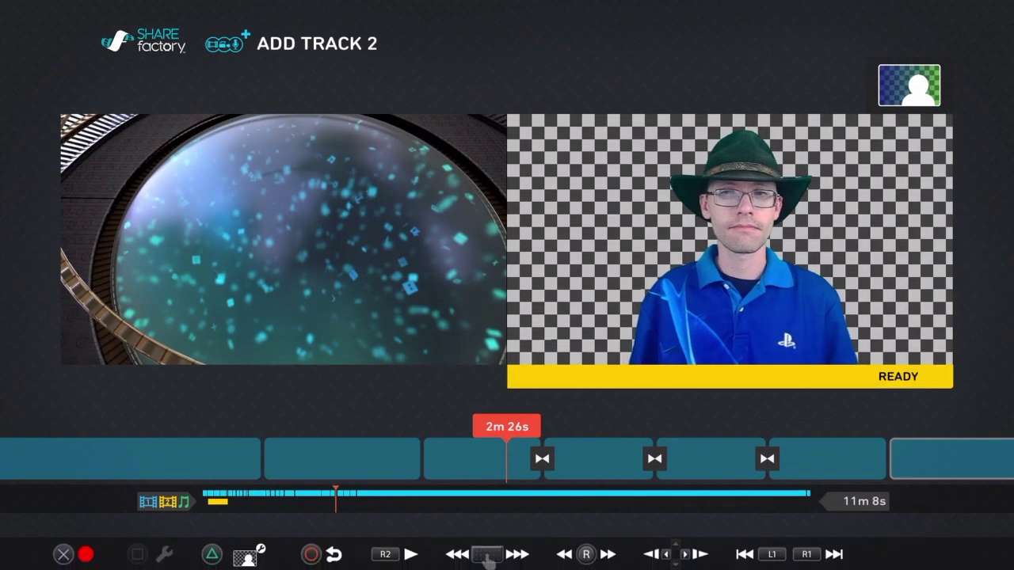
key(Return)
key(Return)
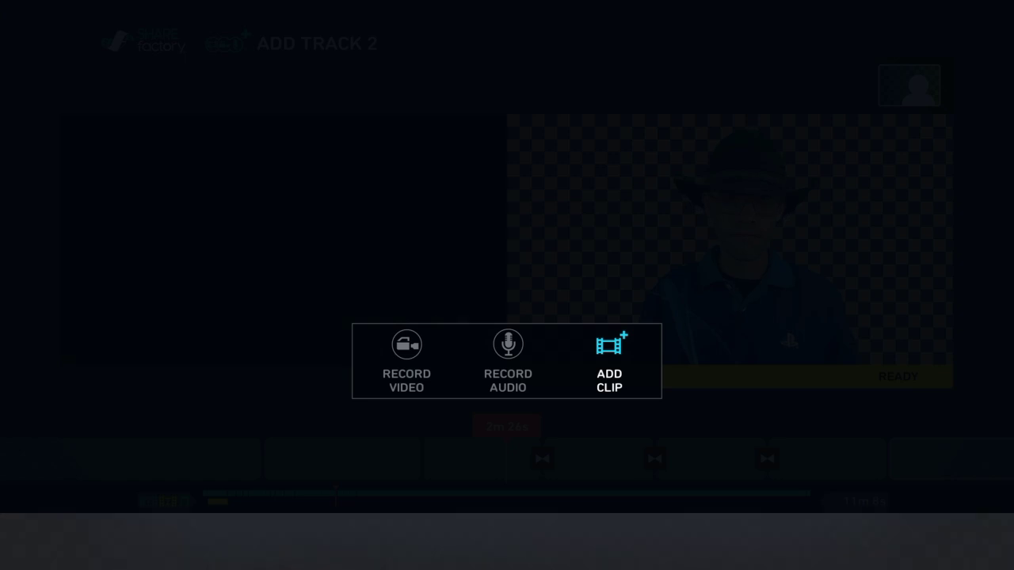
key(Down)
key(Down)
key(Down)
key(Down)
key(Down)
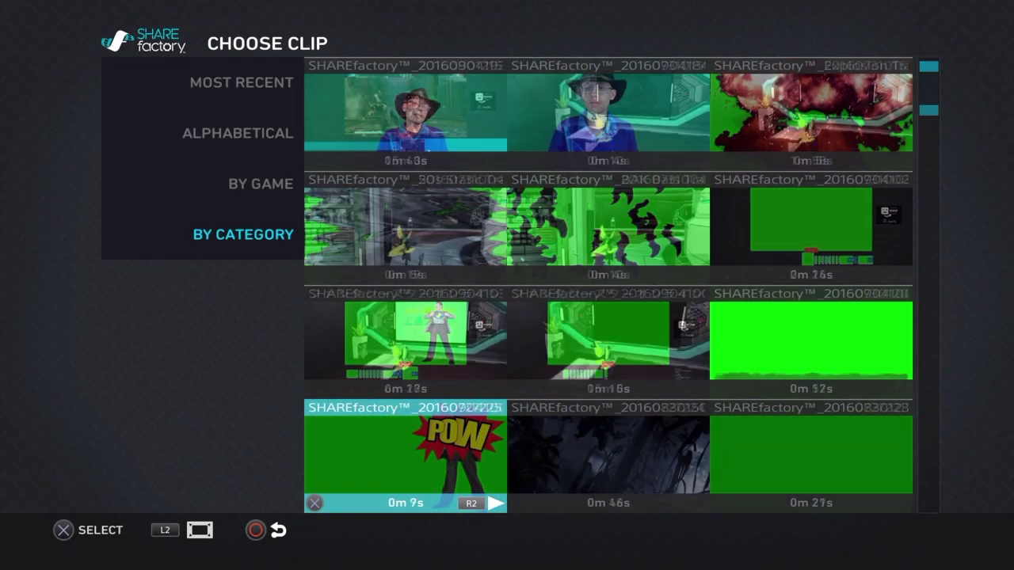
key(Down)
key(Right)
key(Right)
key(Up)
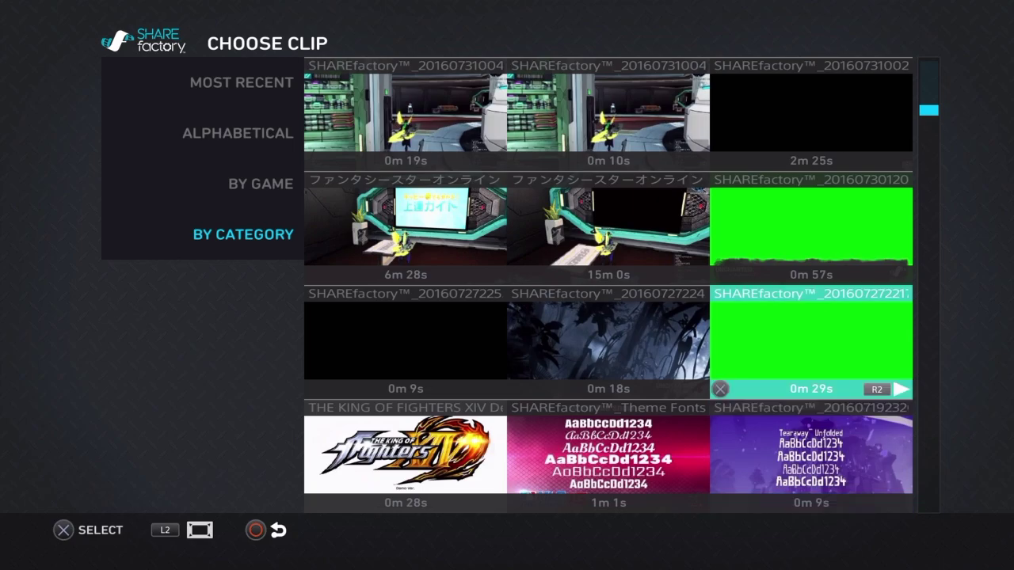
key(Return)
key(Return)
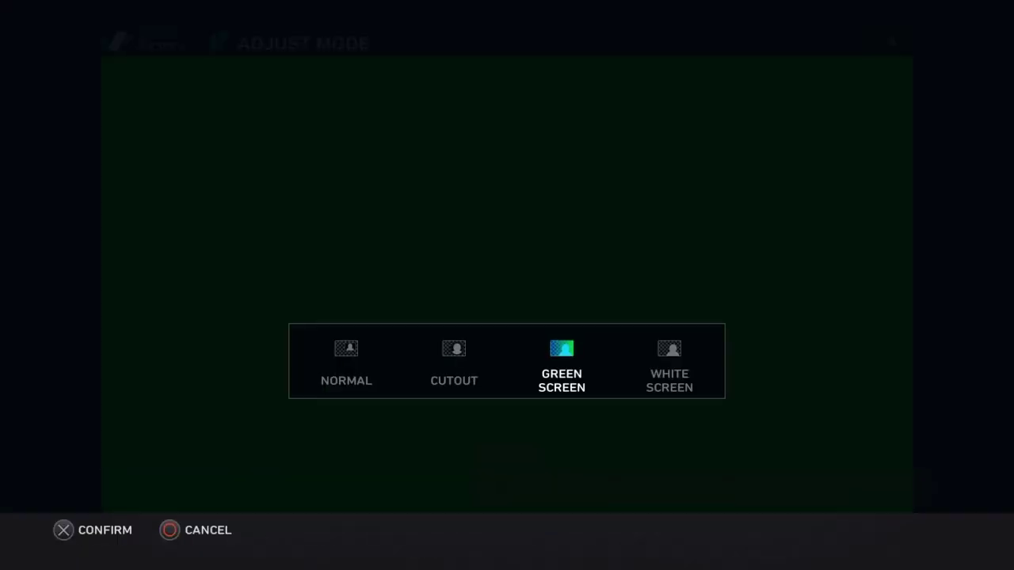
key(Return)
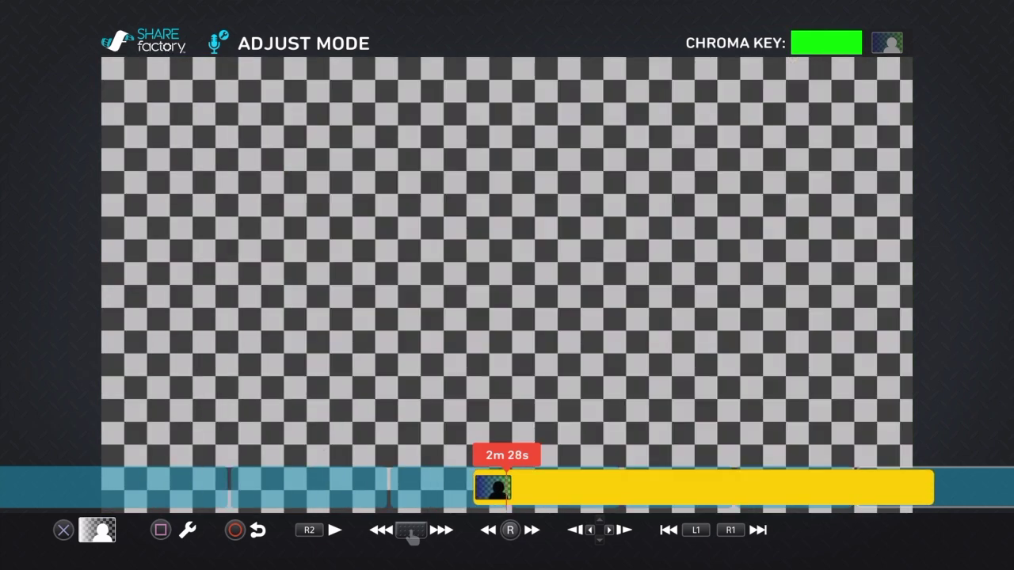
Step: Apply Green Screen keying, then set the Track 2 clip's PIP Layout to Full Screen
key(Escape)
key(Return)
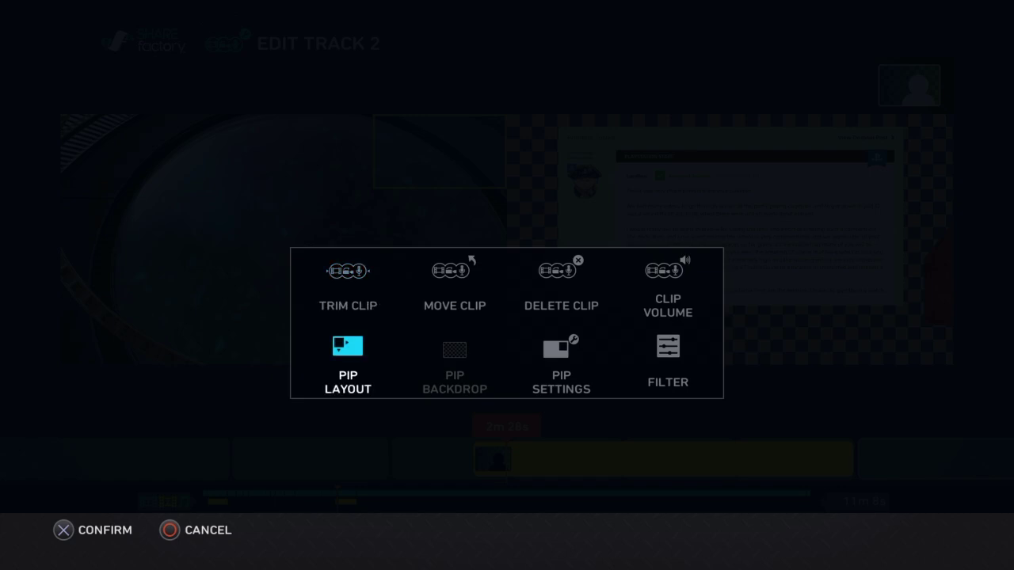
key(Return)
key(Down)
key(Return)
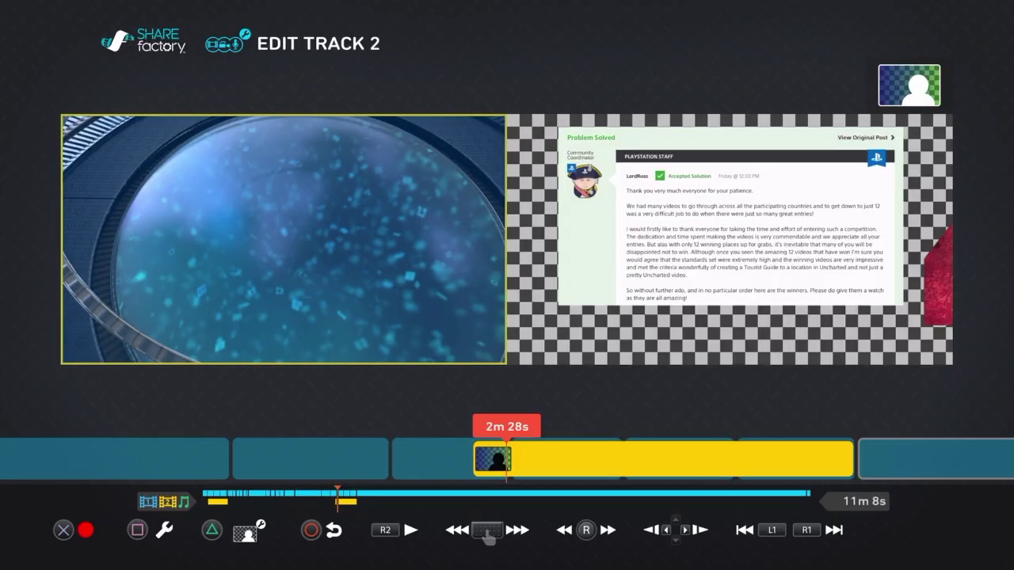
Step: Return to the Top Ten main timeline and play it from a few seconds earlier
key(Escape)
key(Left)
key(Left)
key(Left)
key(Left)
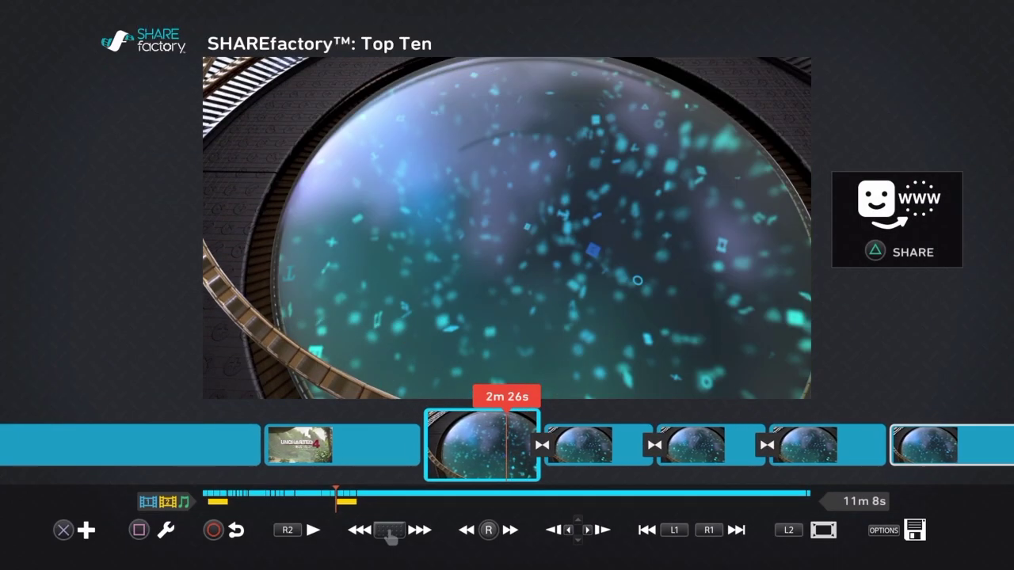
key(space)
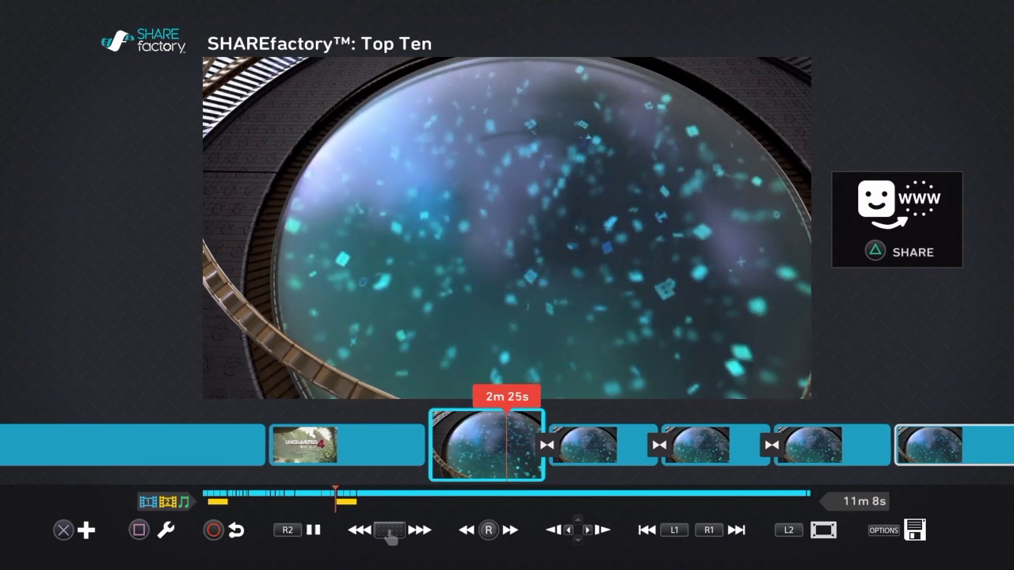